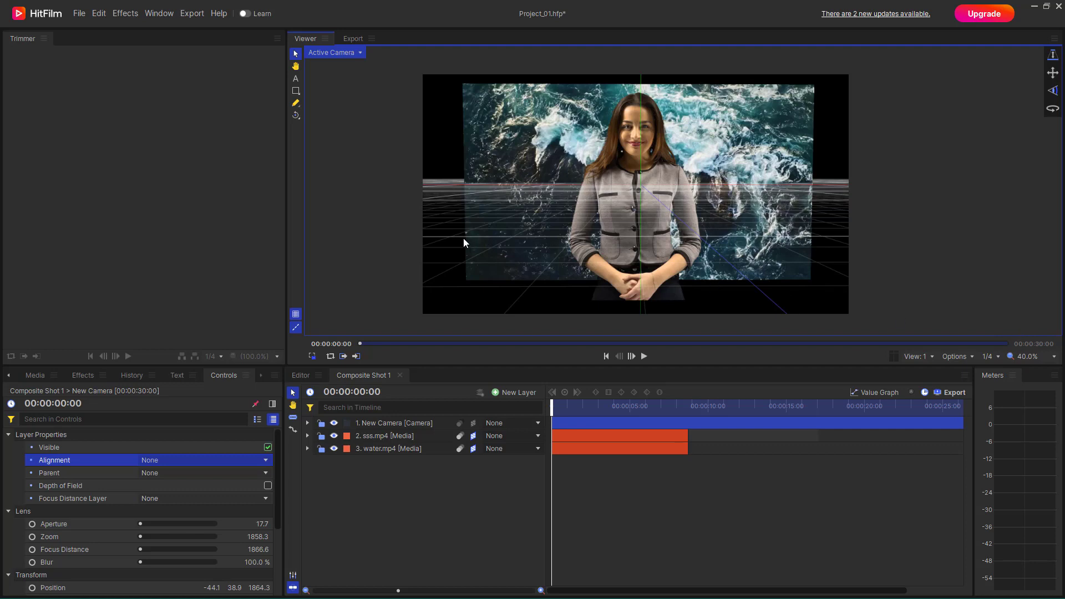
- Reveal the New Camera layer's transform properties and split the viewer into two views
click(417, 425)
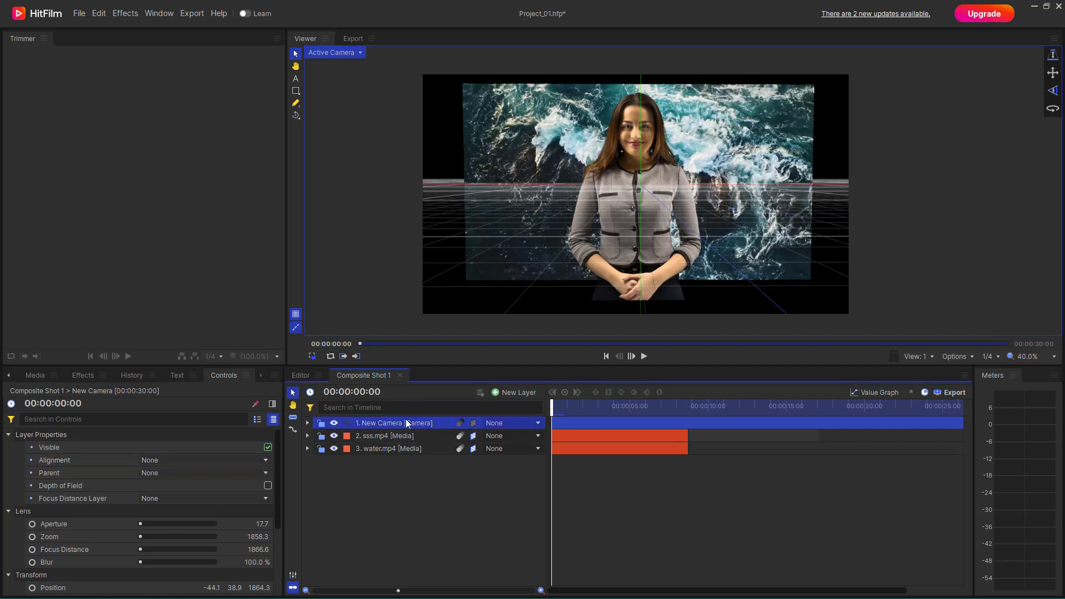
click(308, 424)
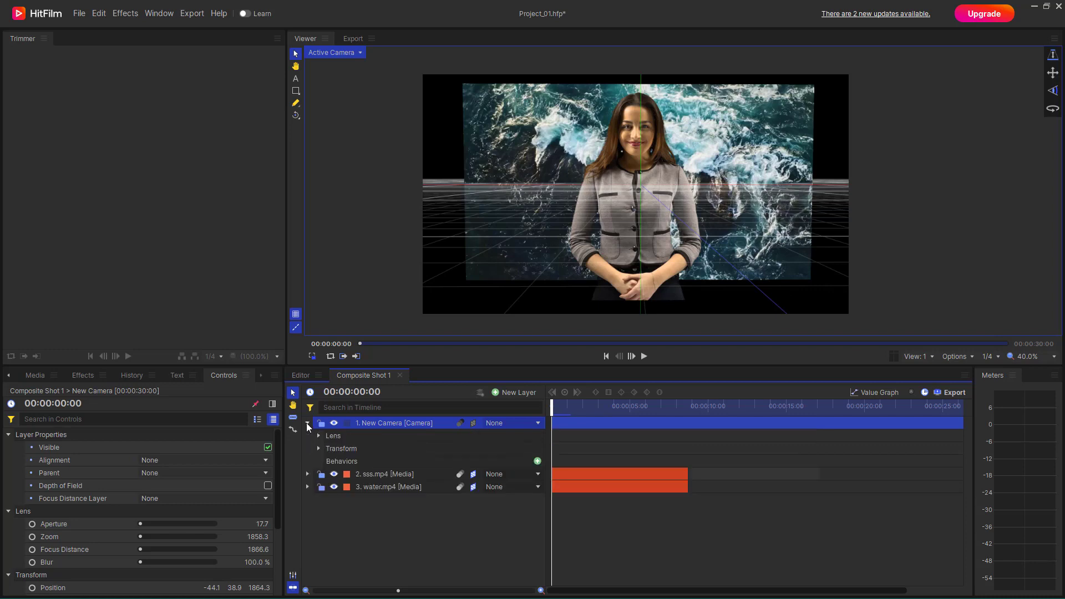
click(318, 448)
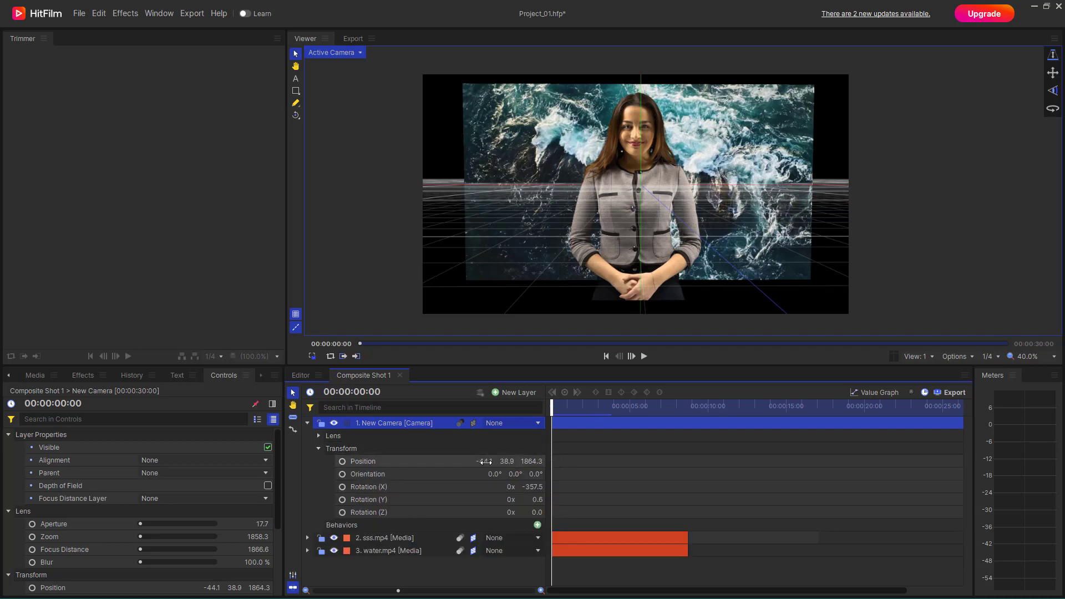
click(921, 357)
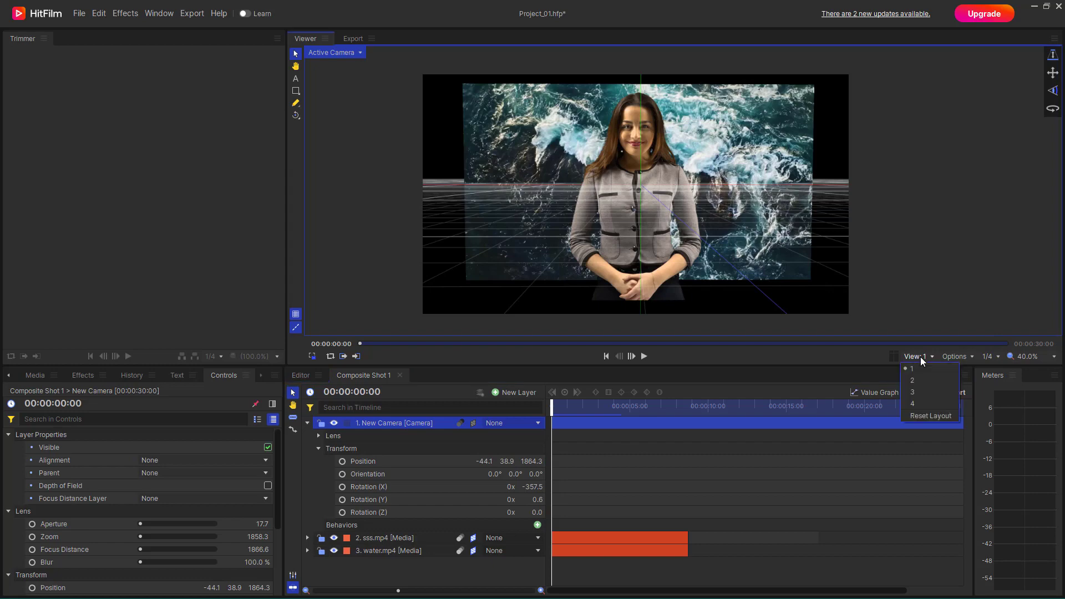
click(914, 380)
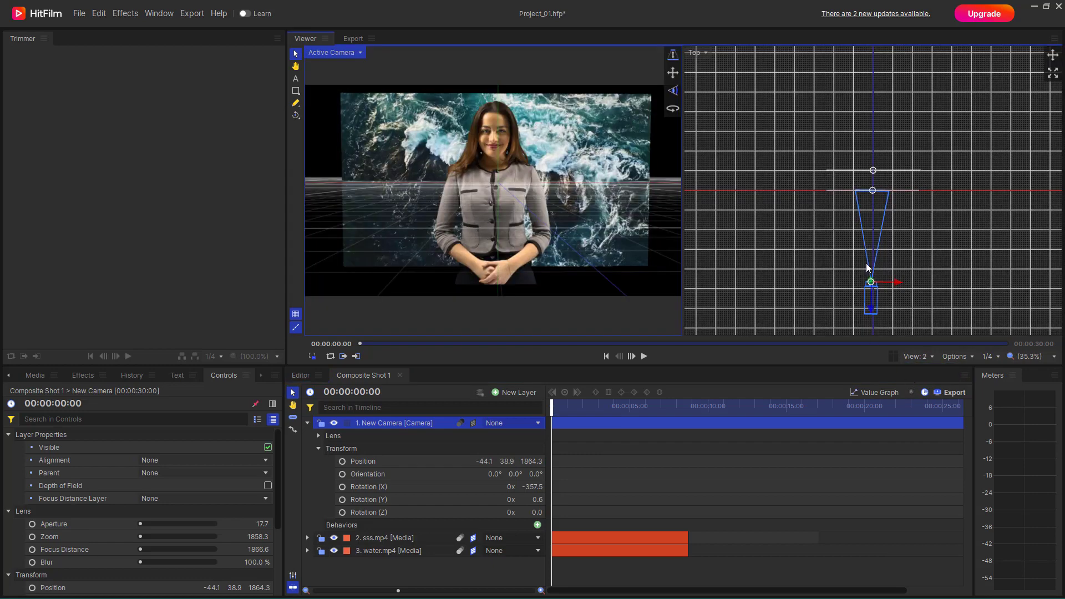
- Move the camera along X to about -694 in the Top view and start keyframing its Position at 00:00:00:00
scroll(868, 272, down, 2)
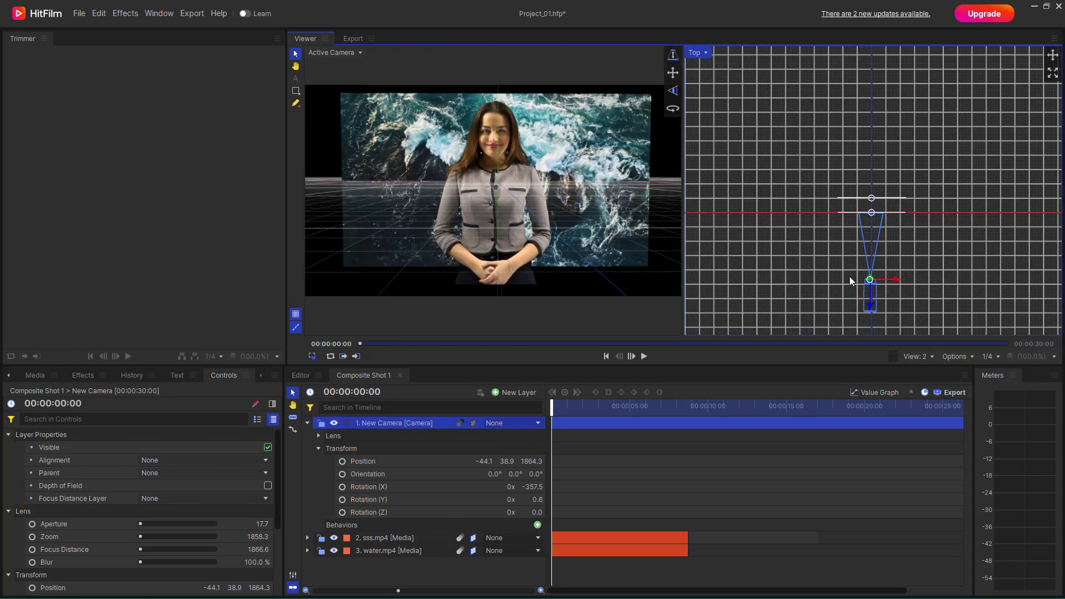
drag(891, 281, 870, 284)
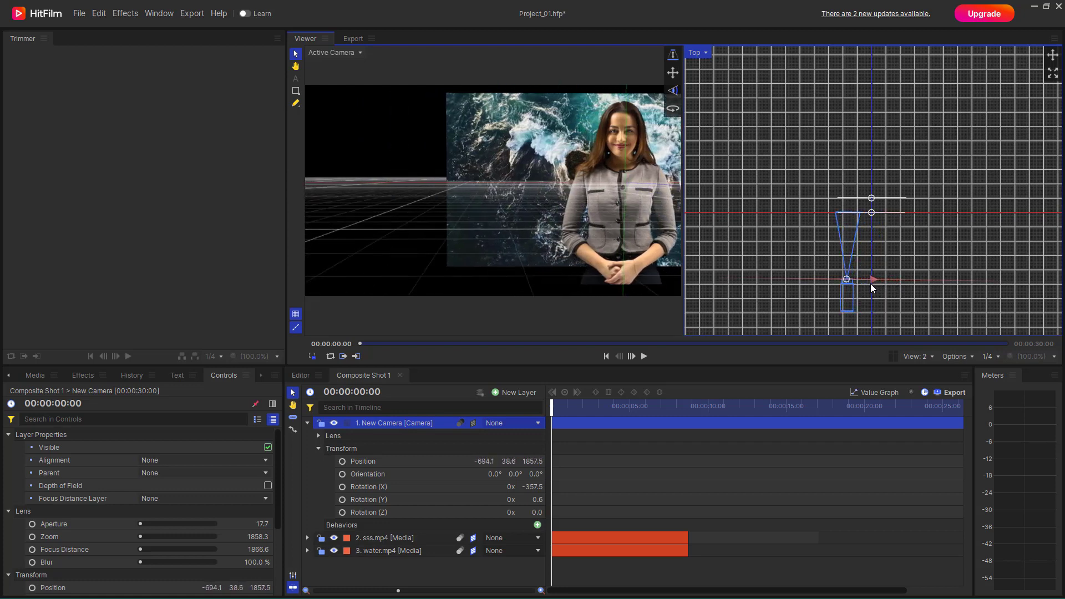
click(343, 463)
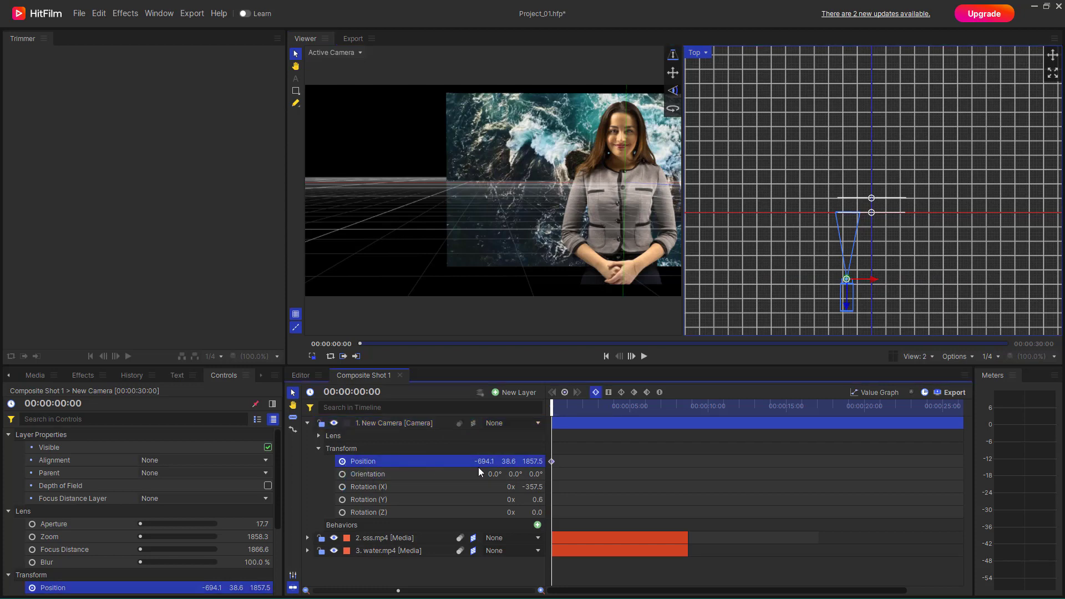
- Add a second Position keyframe at 00:00:03:25 with the camera at about X 638, and bow the motion path at its start
drag(555, 409, 614, 418)
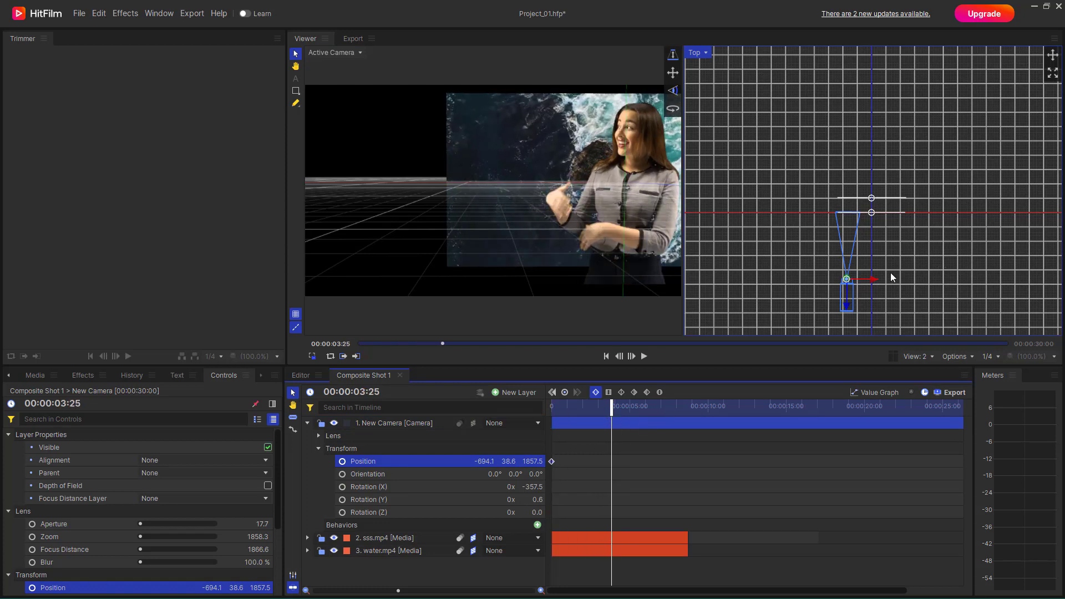
drag(870, 281, 919, 281)
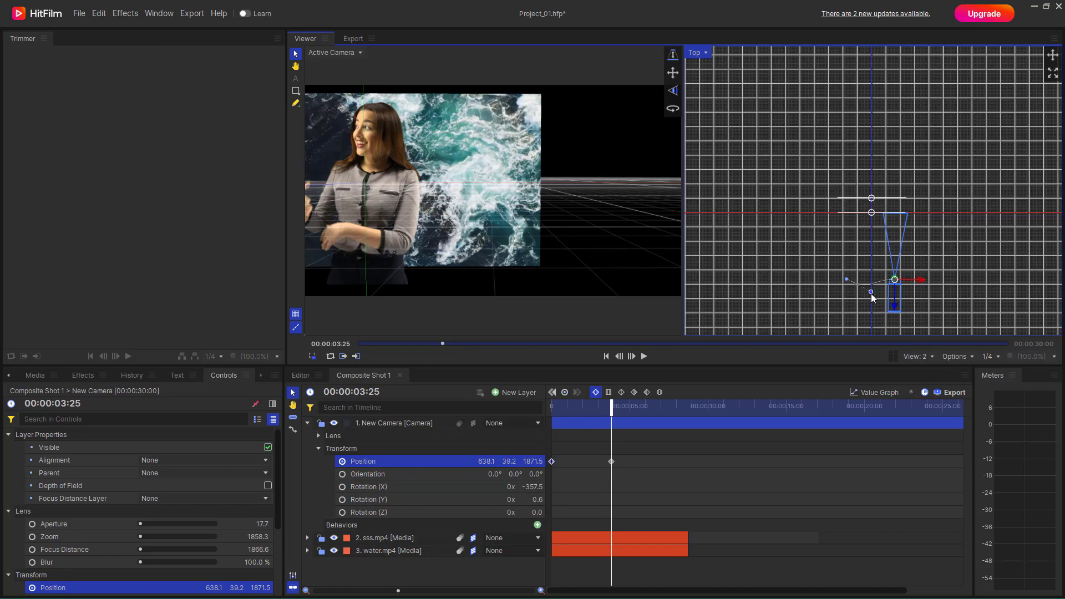
drag(871, 293, 871, 295)
- Pull the end keyframe's curve handle back in the Top view to bow the second half of the motion path, and preview the move
scroll(869, 299, up, 5)
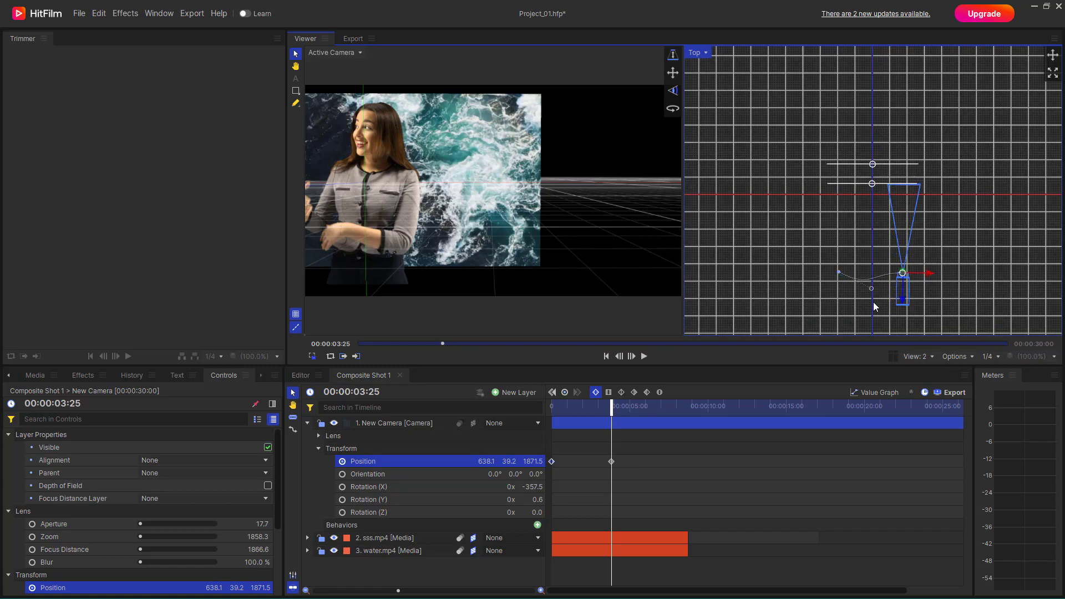
click(927, 254)
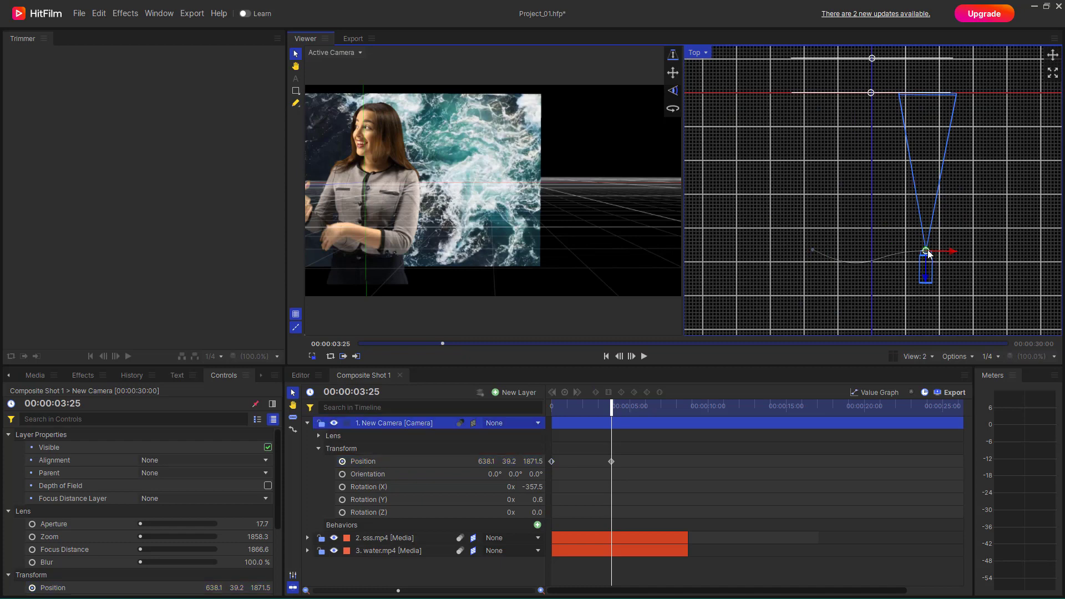
scroll(927, 254, up, 2)
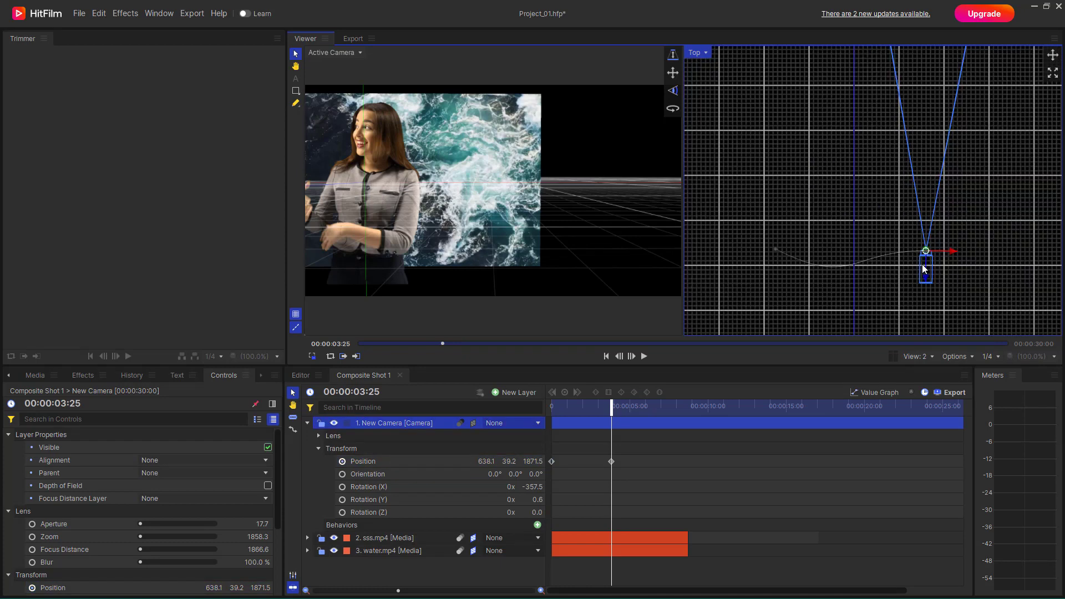
mouse_move(951, 254)
mouse_down()
mouse_move(923, 252)
mouse_move(954, 254)
mouse_up()
drag(605, 406, 551, 407)
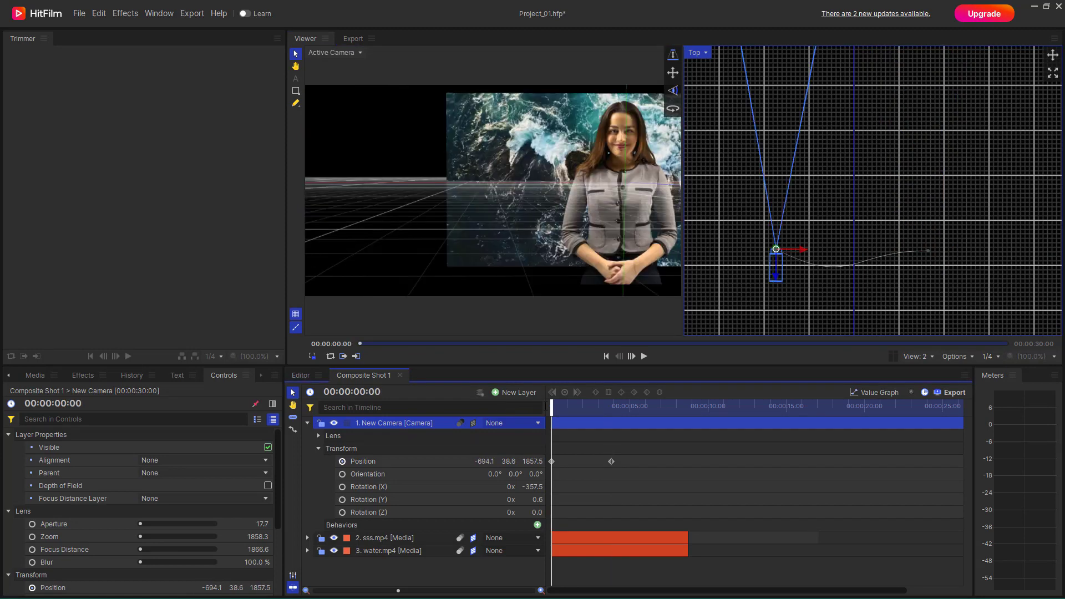
click(926, 253)
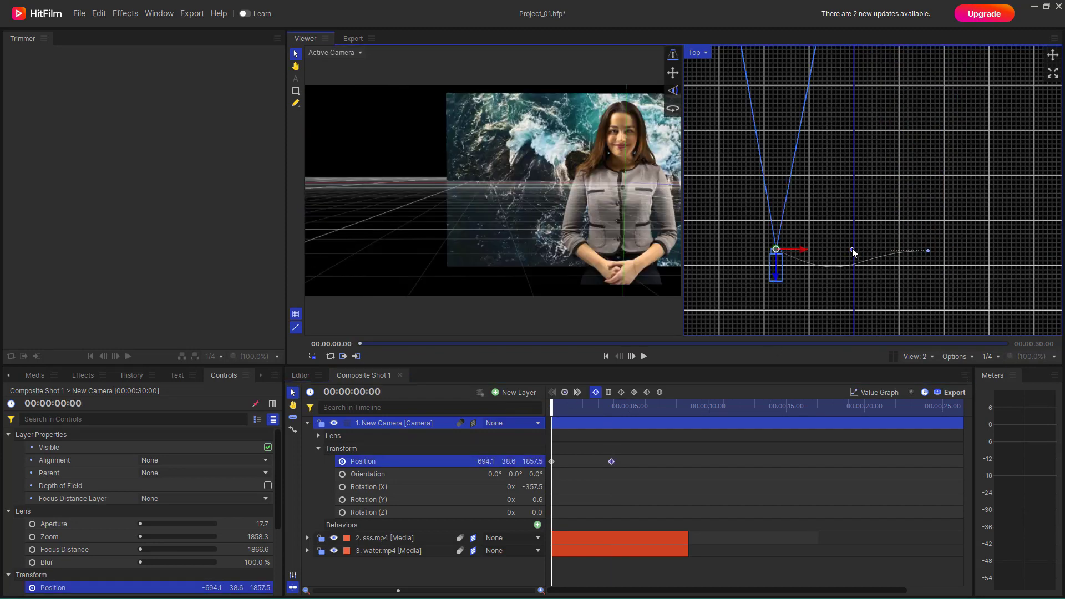
drag(852, 251, 855, 276)
drag(552, 412, 523, 435)
click(912, 268)
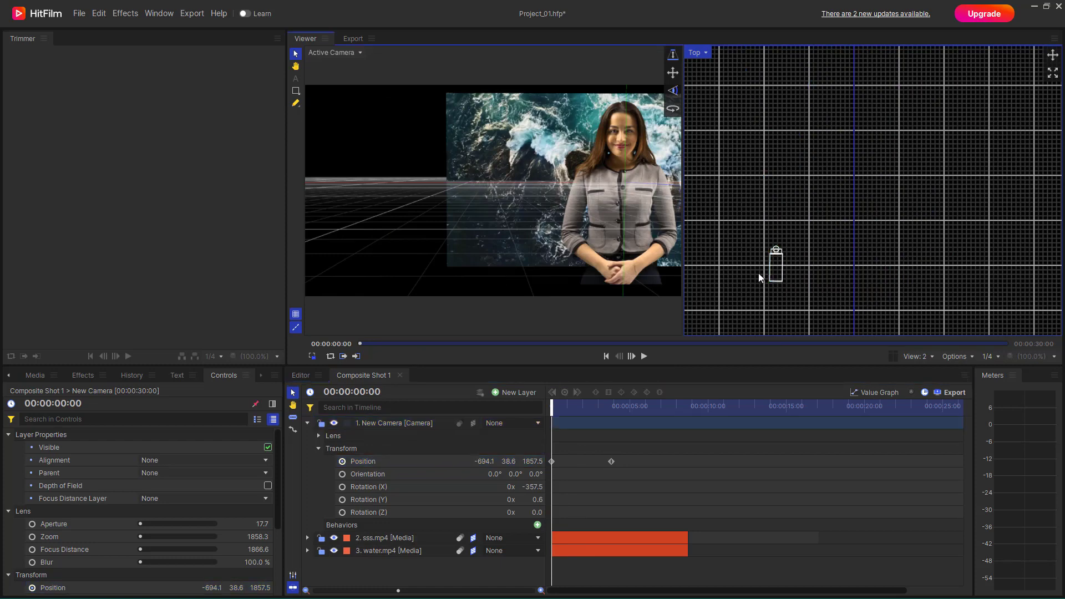
click(385, 460)
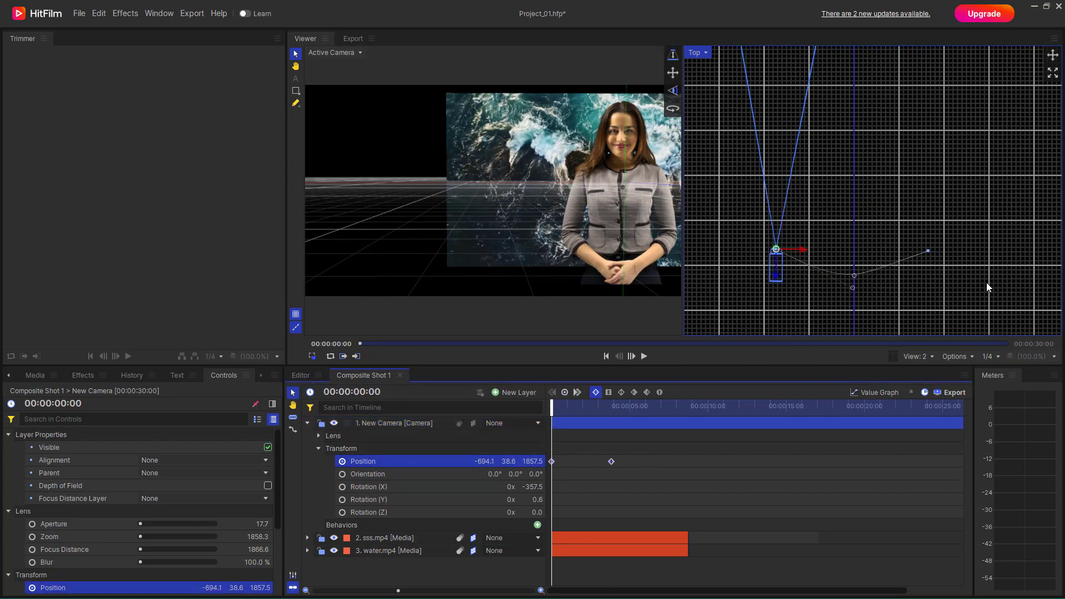
click(928, 251)
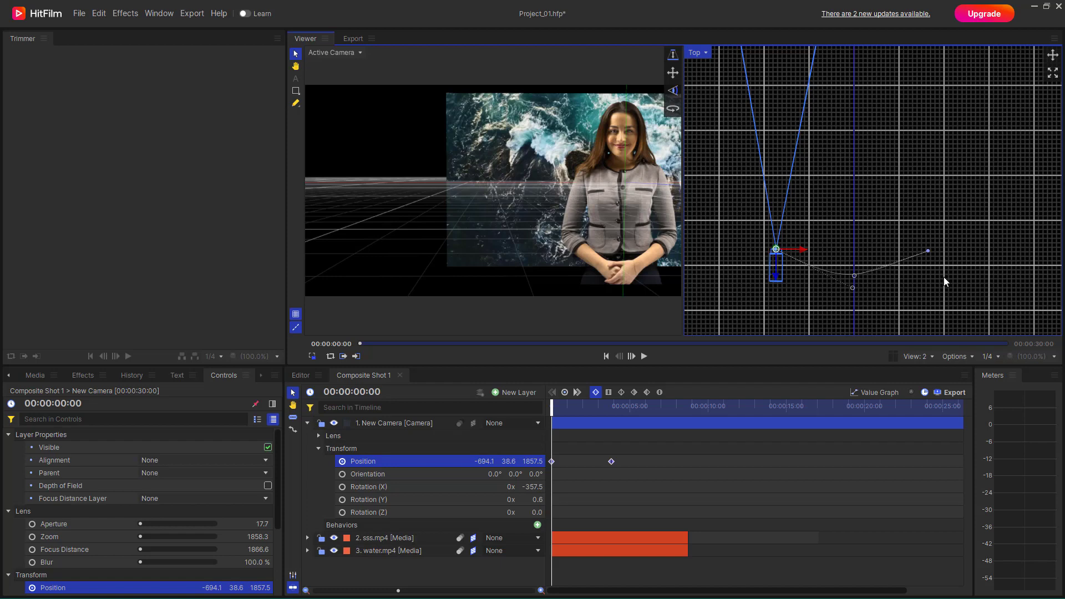
click(928, 248)
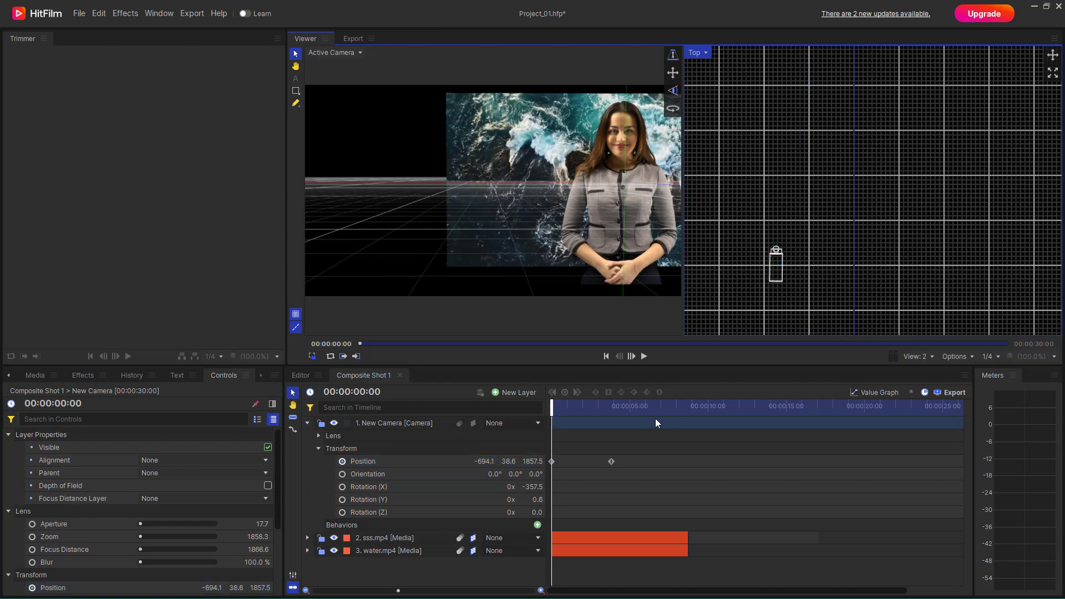
click(579, 404)
click(854, 282)
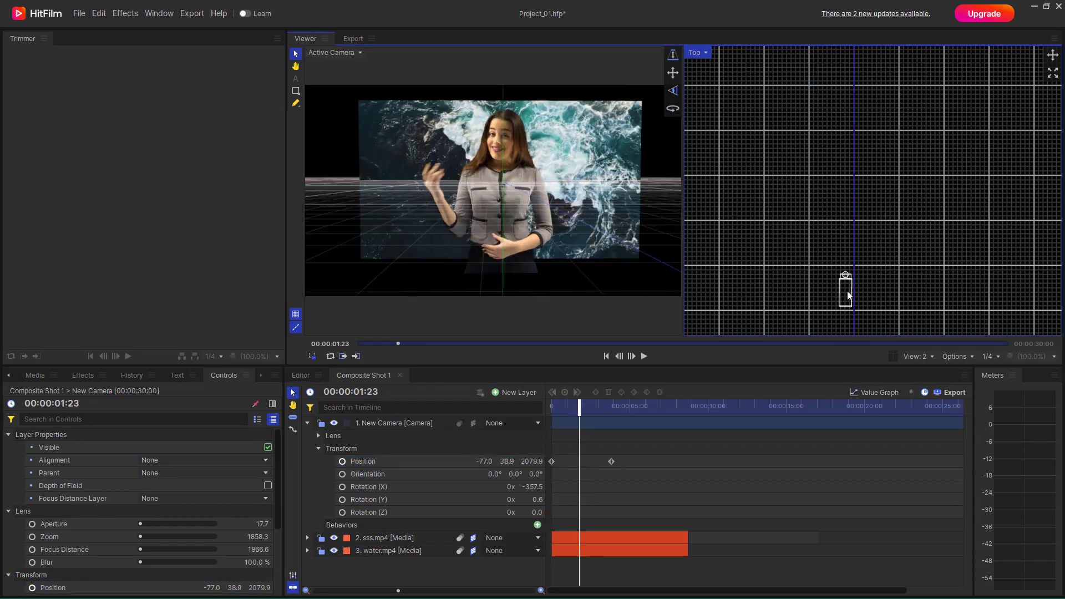
click(854, 282)
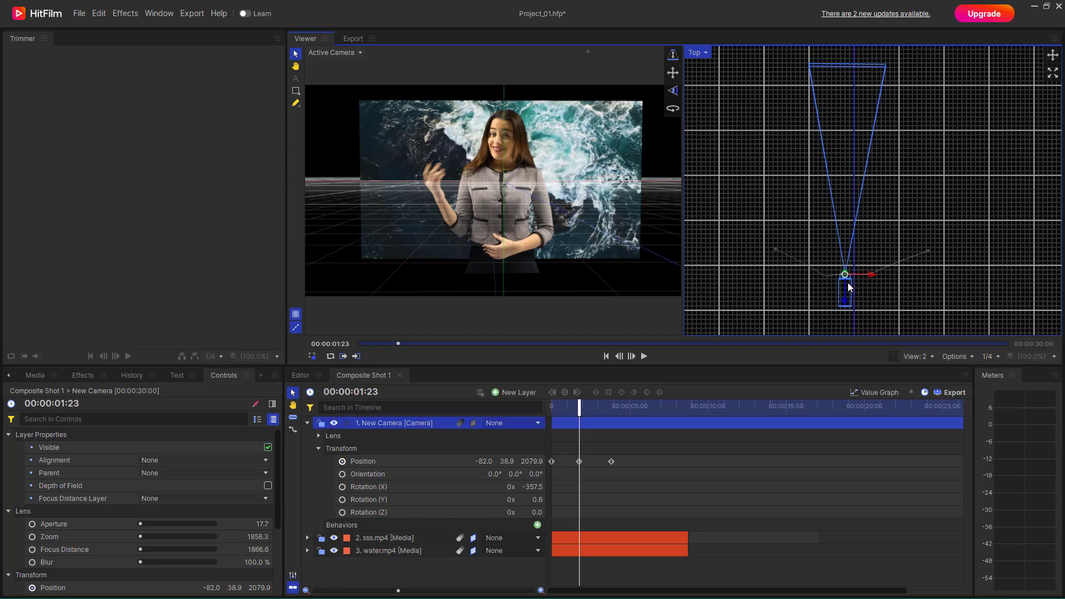
drag(848, 284, 854, 278)
key(ctrl+z)
key(ctrl+z)
- Shift the end keyframe's curve handle toward that keyframe to smooth the motion path into an arc, and preview the move
click(927, 252)
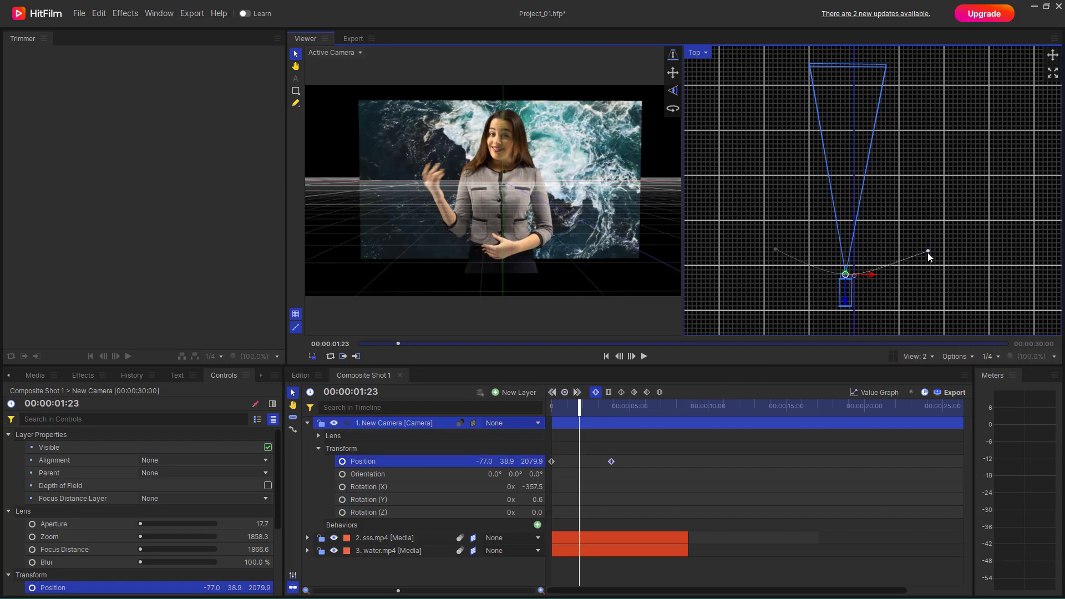
drag(855, 283, 879, 285)
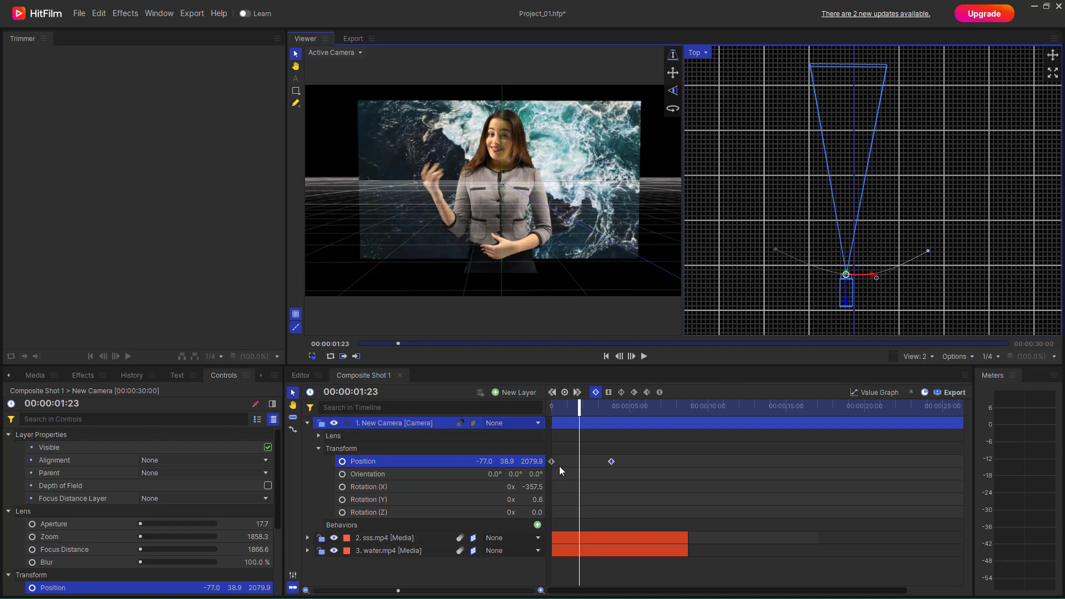
drag(583, 409, 556, 424)
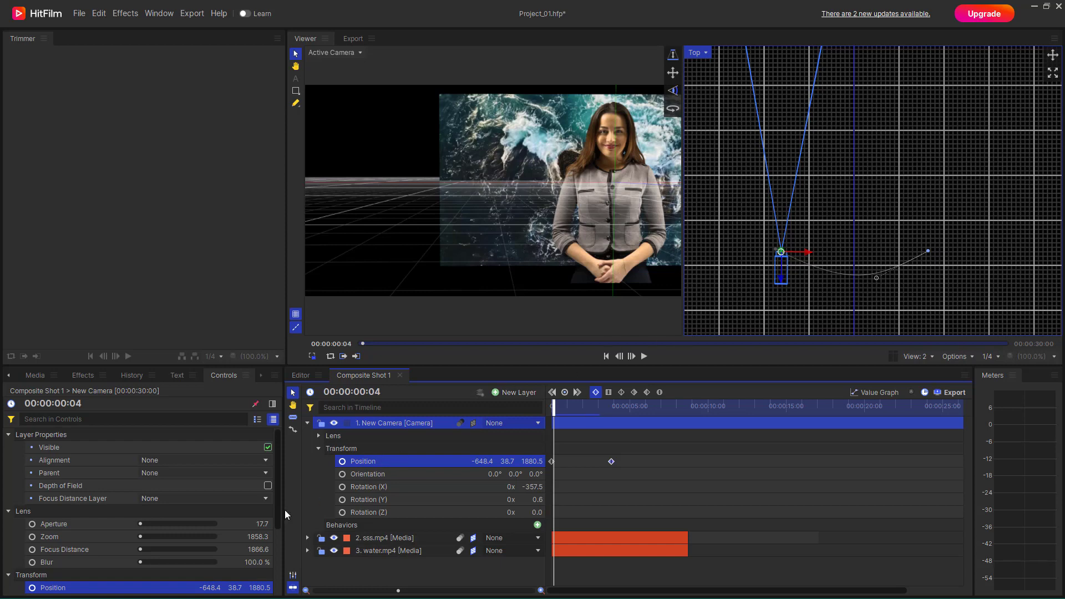
- Set the camera's alignment to Along Motion Path and scrub through the animation to check its direction
click(169, 461)
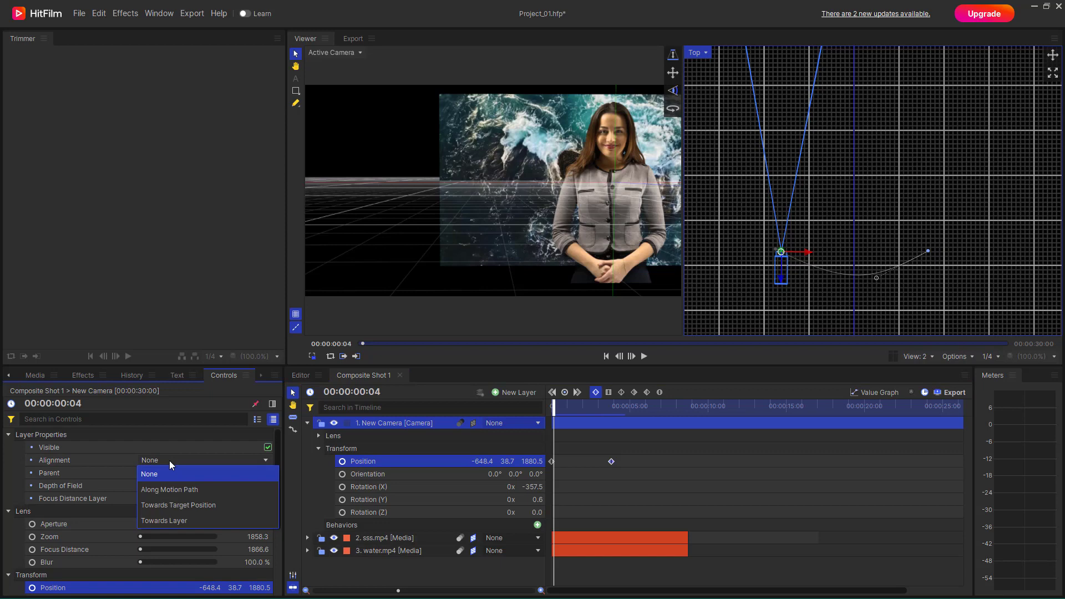
click(159, 493)
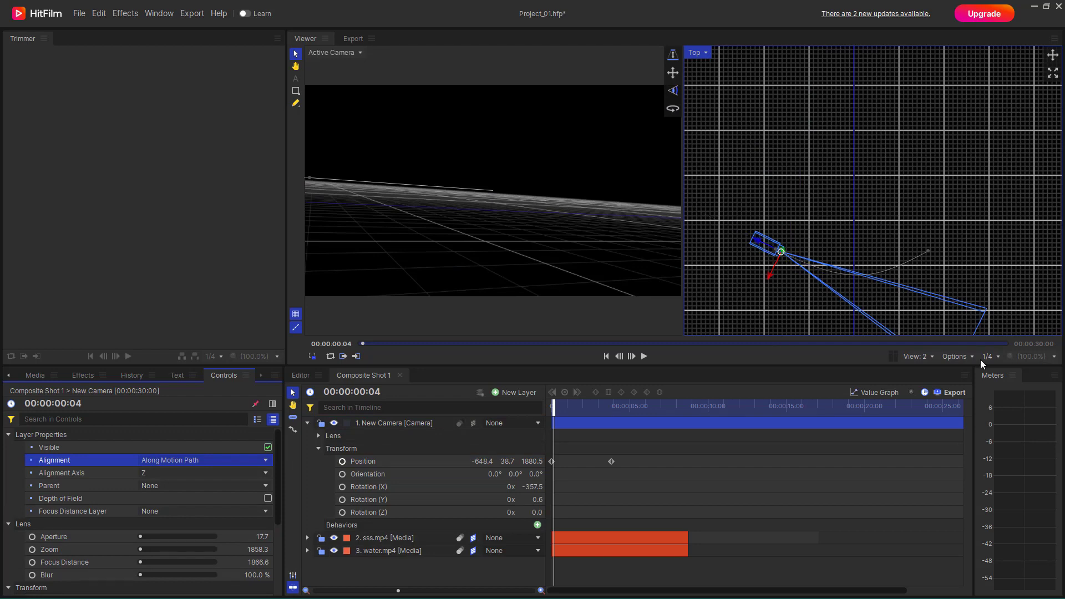
drag(554, 409, 493, 314)
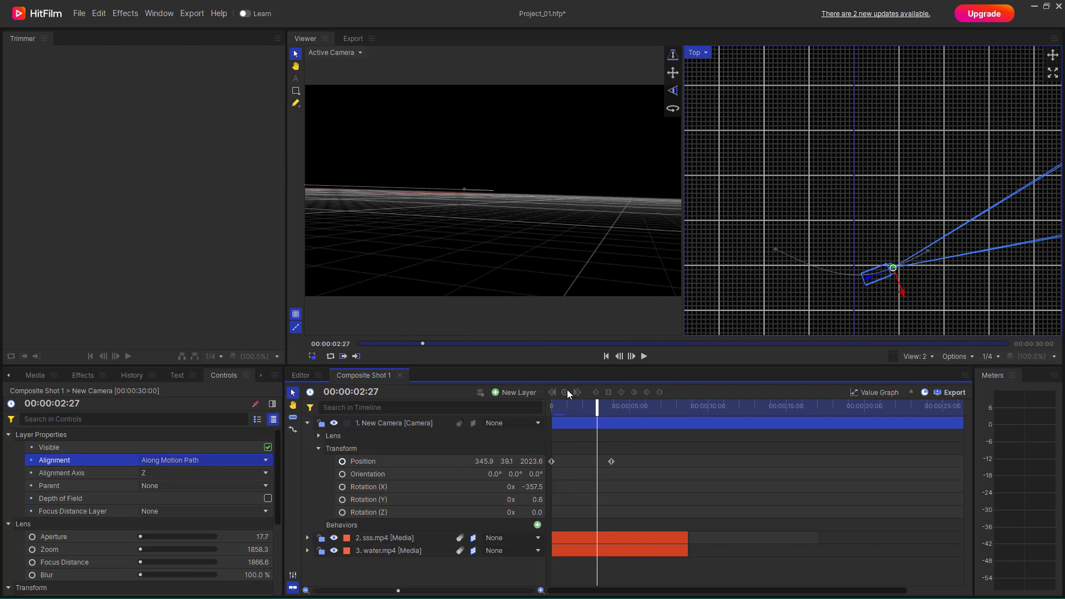
mouse_move(597, 406)
mouse_down()
mouse_move(565, 414)
mouse_move(601, 414)
mouse_up()
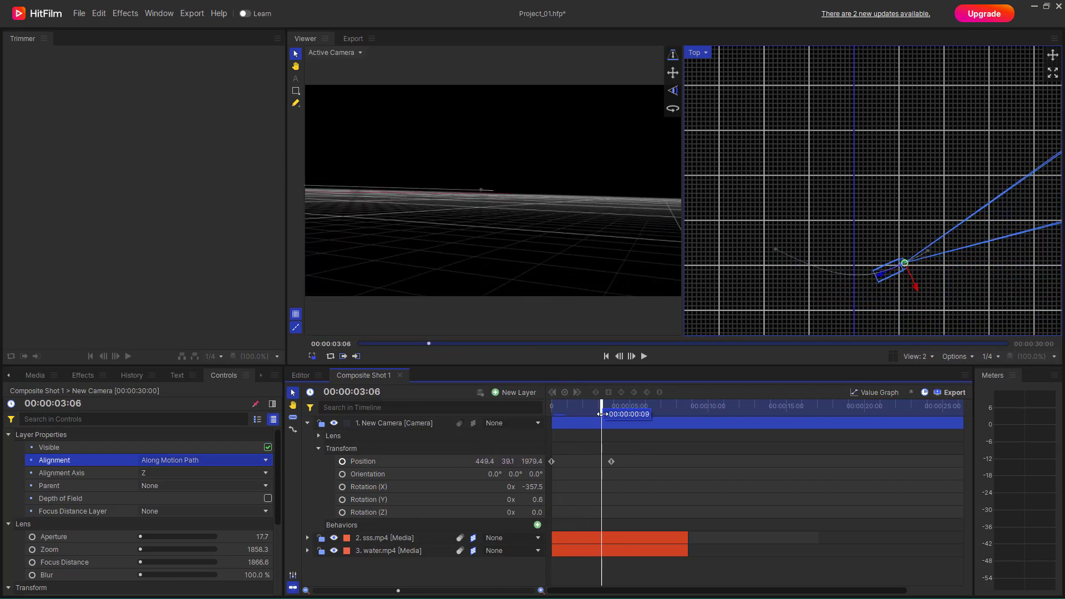
- Try Y as the camera's alignment axis and scrub back to about 00:00:01:22 to check the view
click(197, 476)
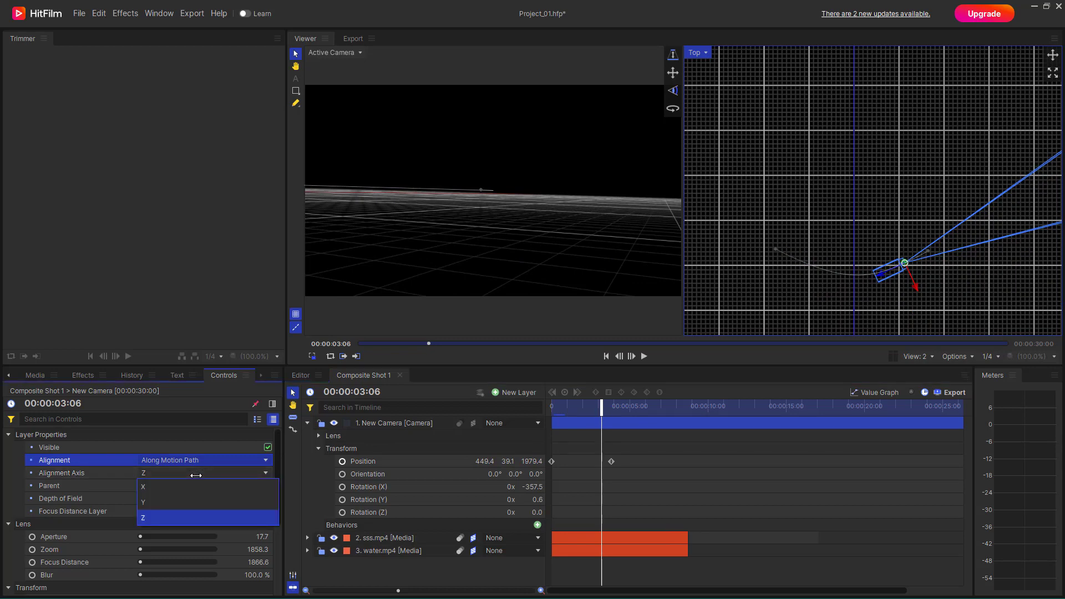
click(155, 502)
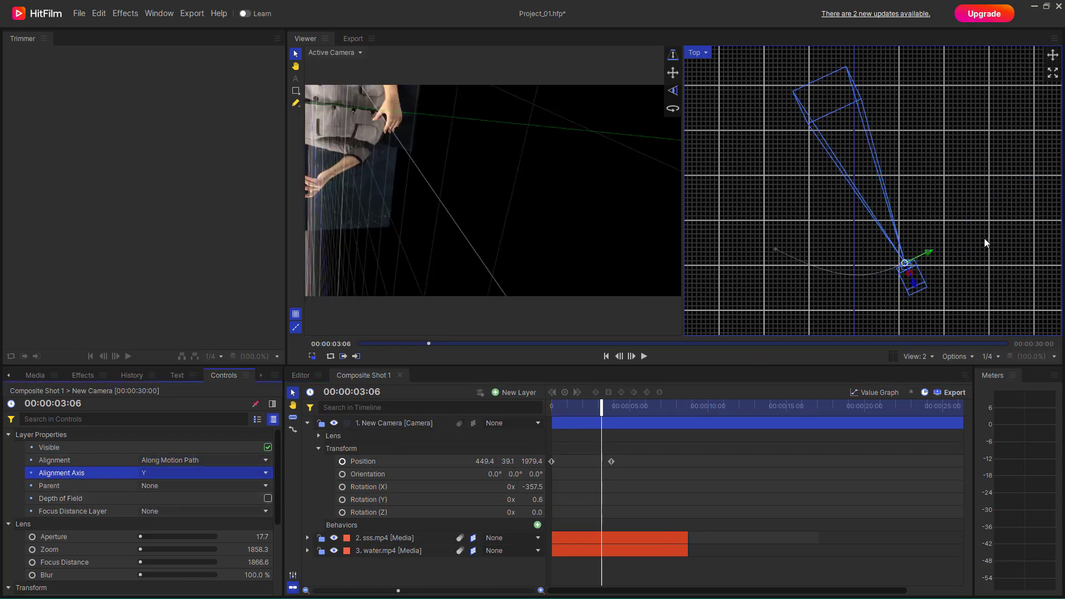
drag(605, 411, 579, 415)
scroll(832, 147, down, 1)
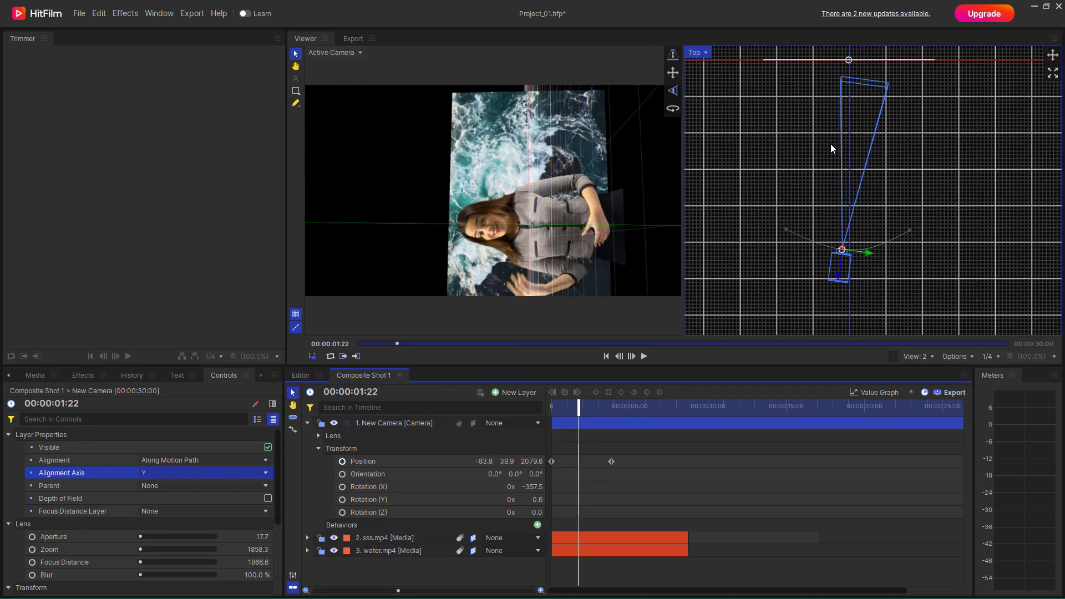
- Set the camera's alignment axis to X and scrub through the animation to check the framing
click(157, 474)
click(157, 486)
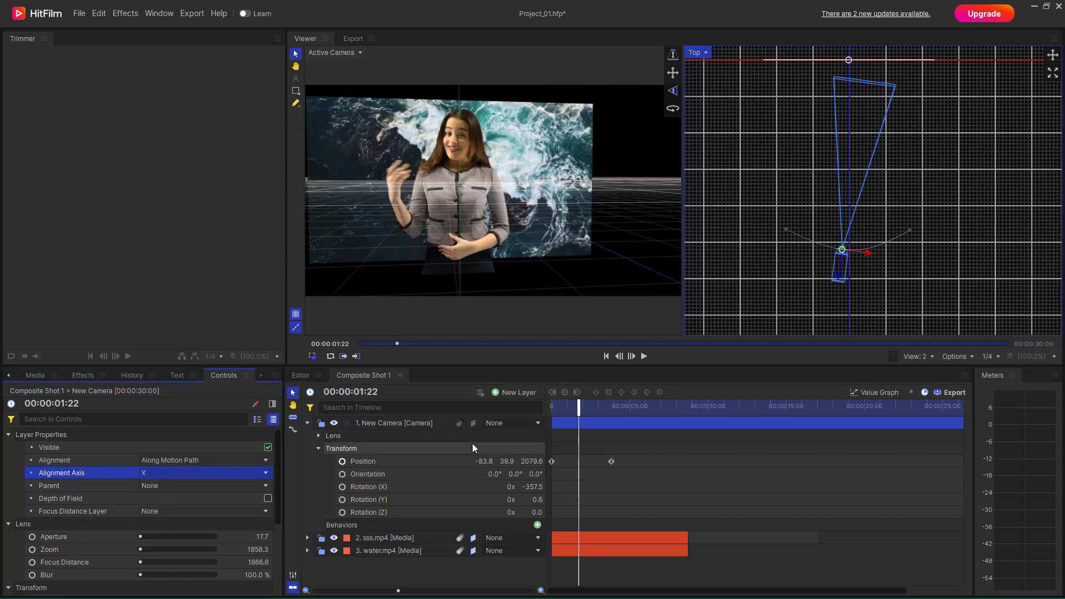
drag(579, 408, 581, 438)
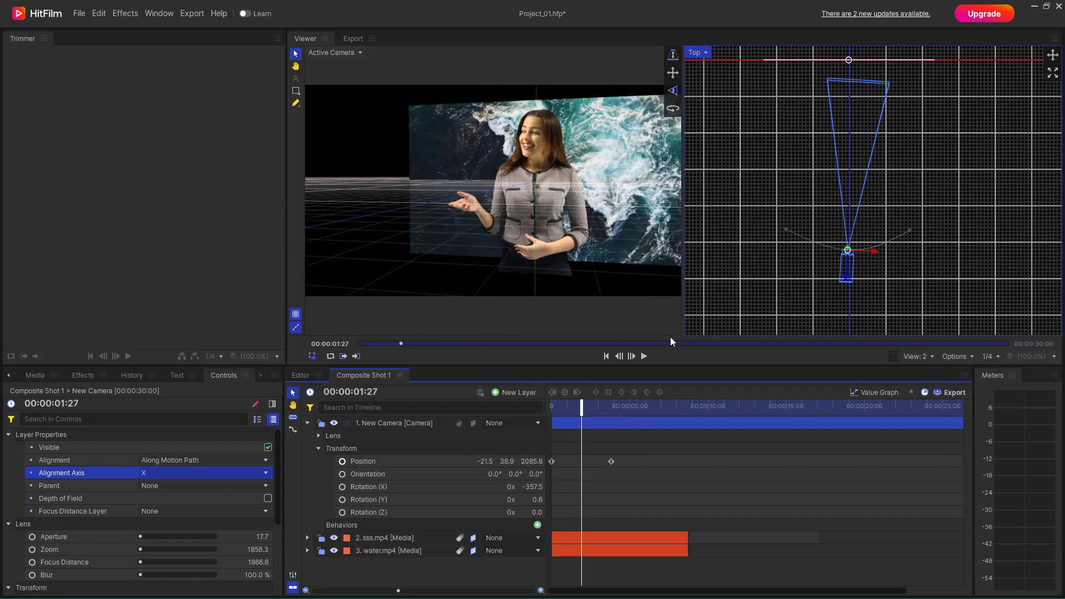
- Pull the curve handles of the start and end keyframes farther back to deepen the camera's arc, and preview the move
click(786, 230)
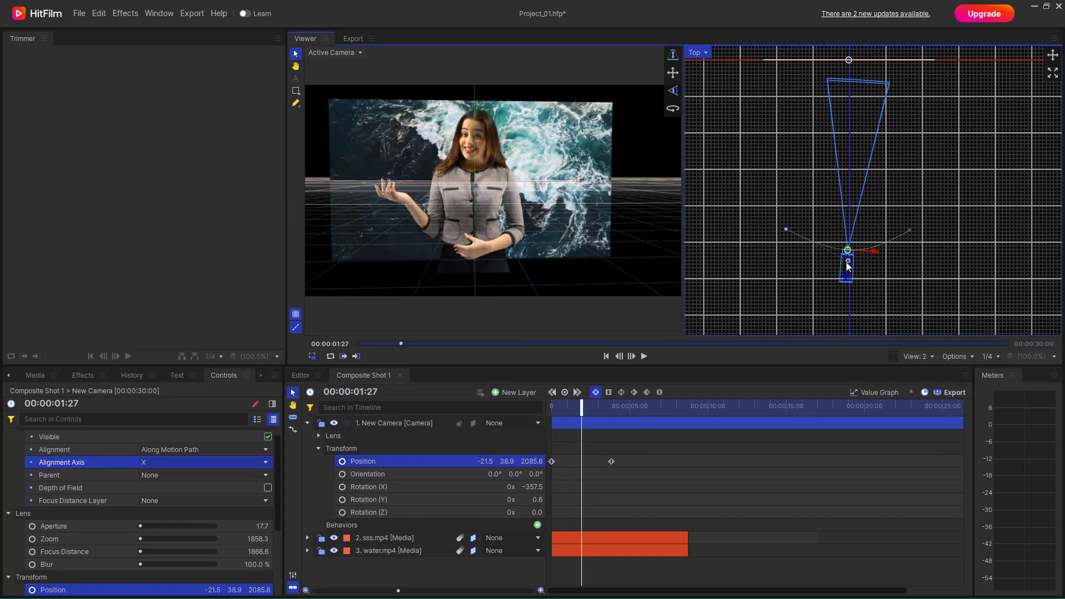
drag(842, 258, 833, 273)
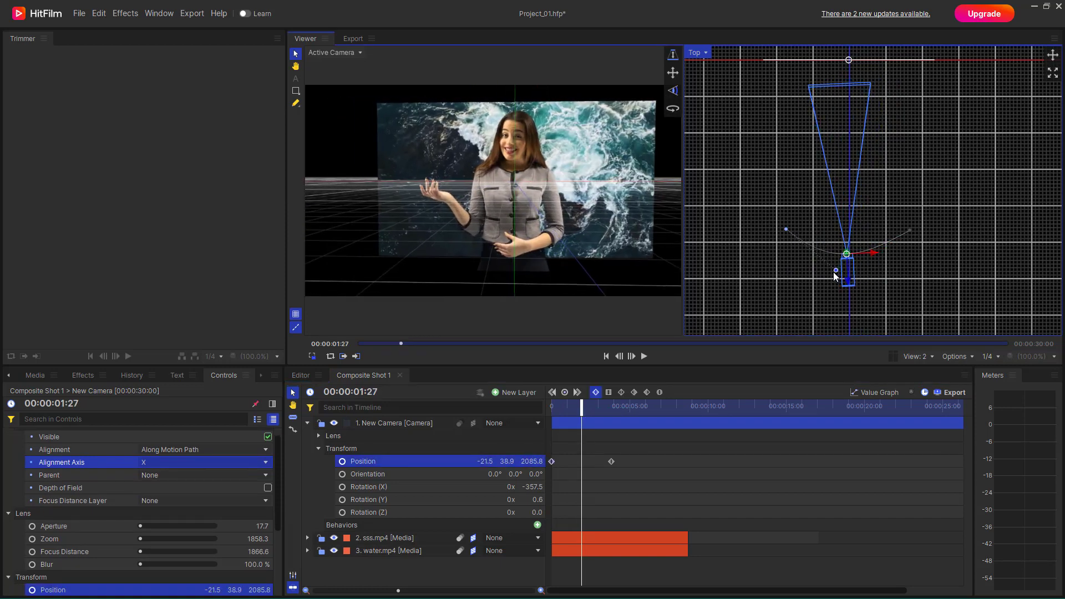
click(910, 230)
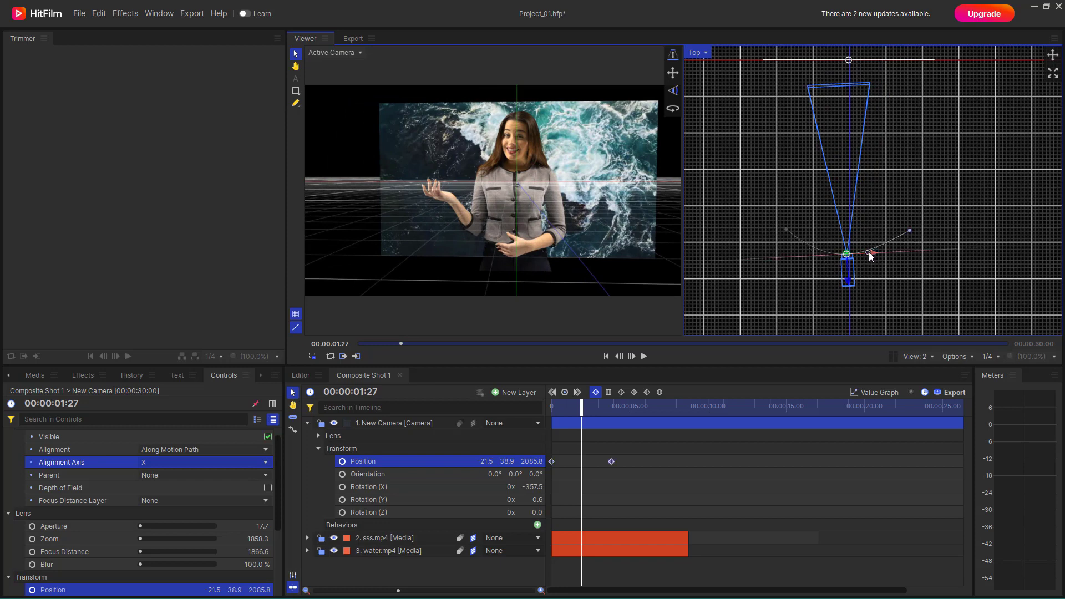
drag(869, 256, 868, 259)
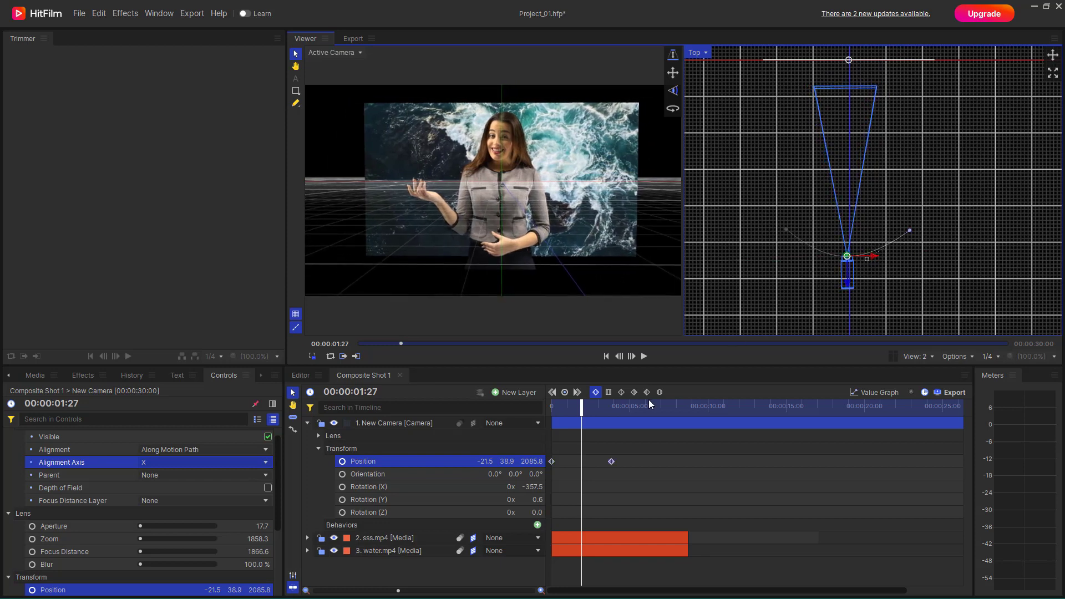
mouse_move(571, 406)
mouse_down()
mouse_move(551, 410)
mouse_move(608, 420)
mouse_move(572, 424)
mouse_up()
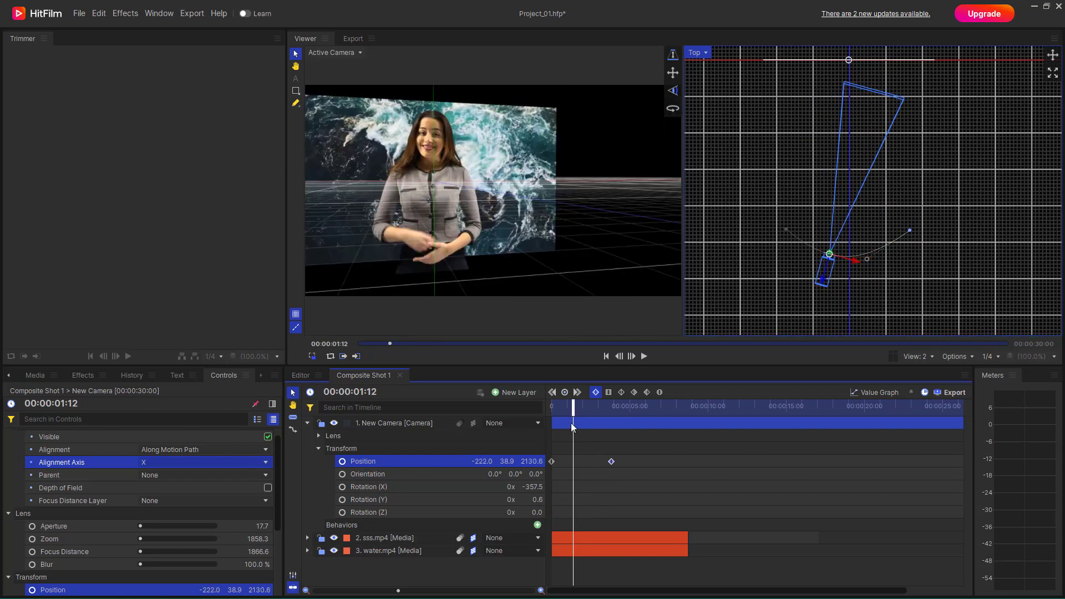